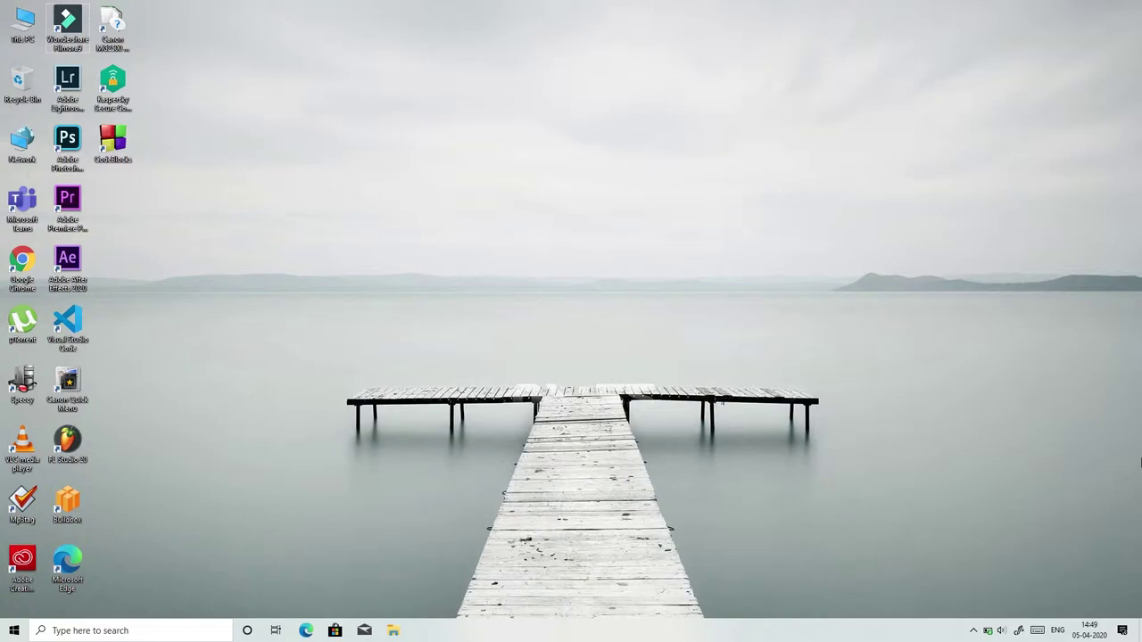
- Open Paint, paste the captured desktop screenshot onto the blank canvas and bring up the commands for saving it
click(92, 631)
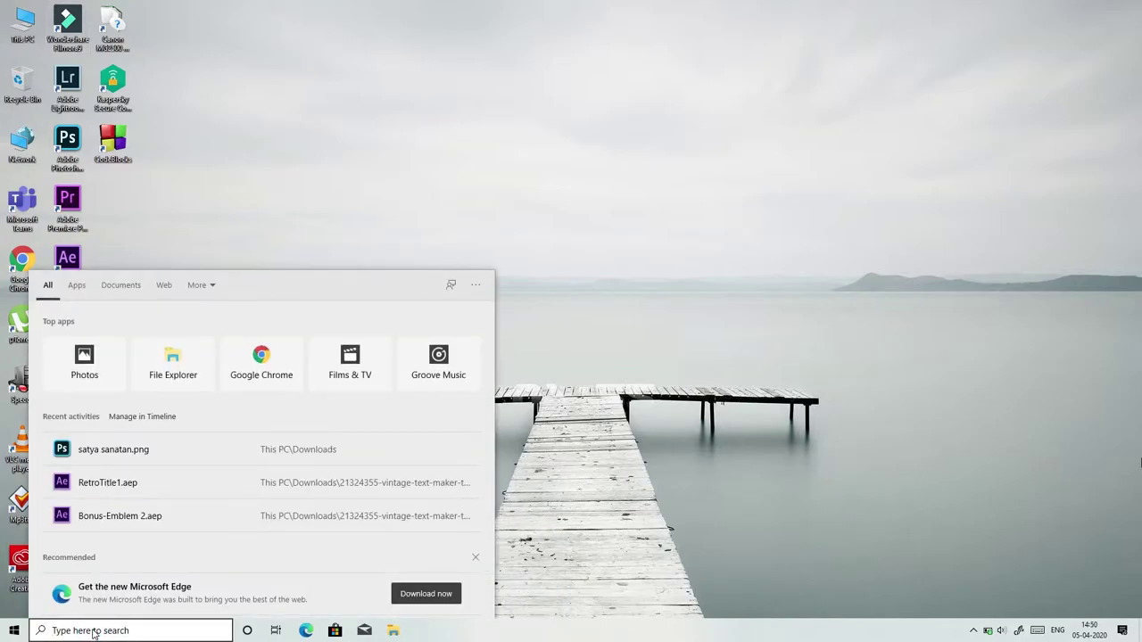
text(pain)
key(Return)
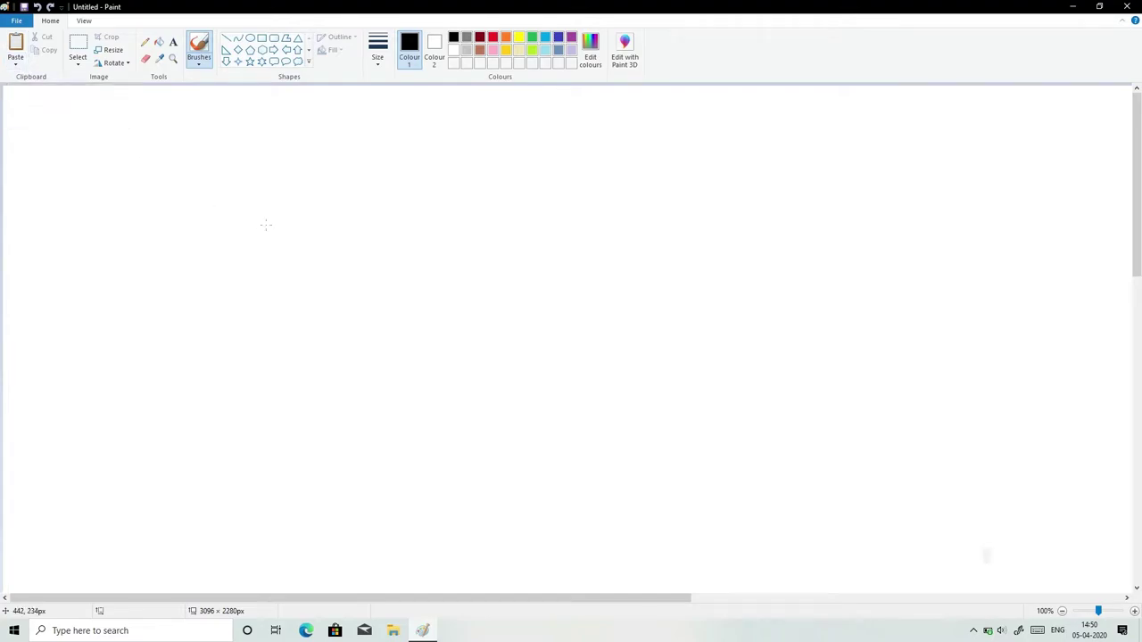
key(ctrl+v)
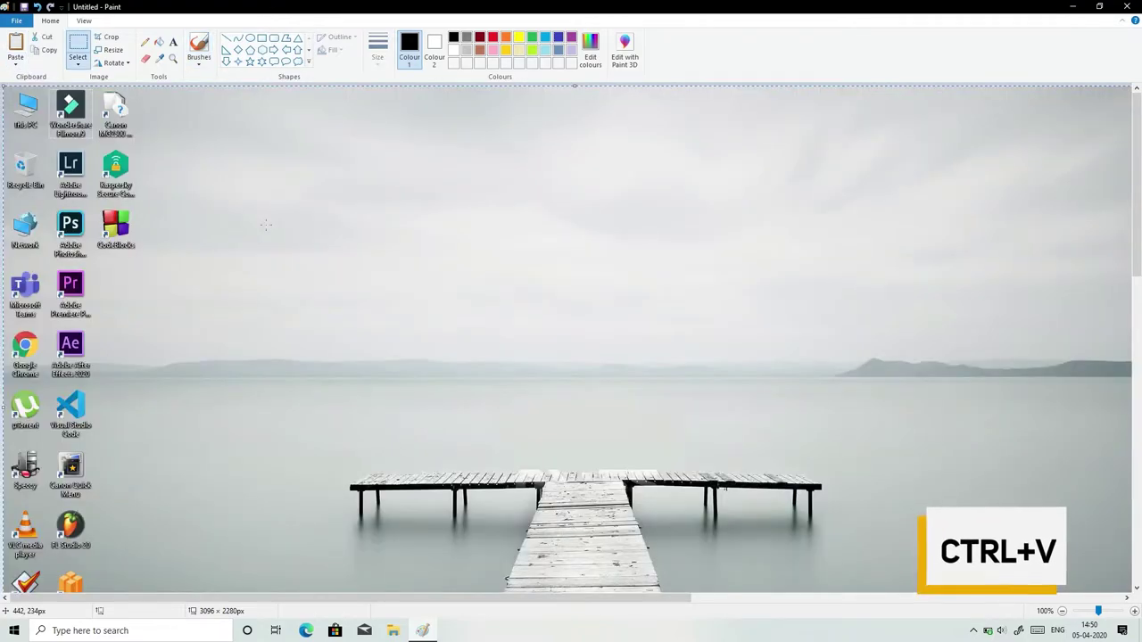
click(16, 20)
mouse_move(91, 120)
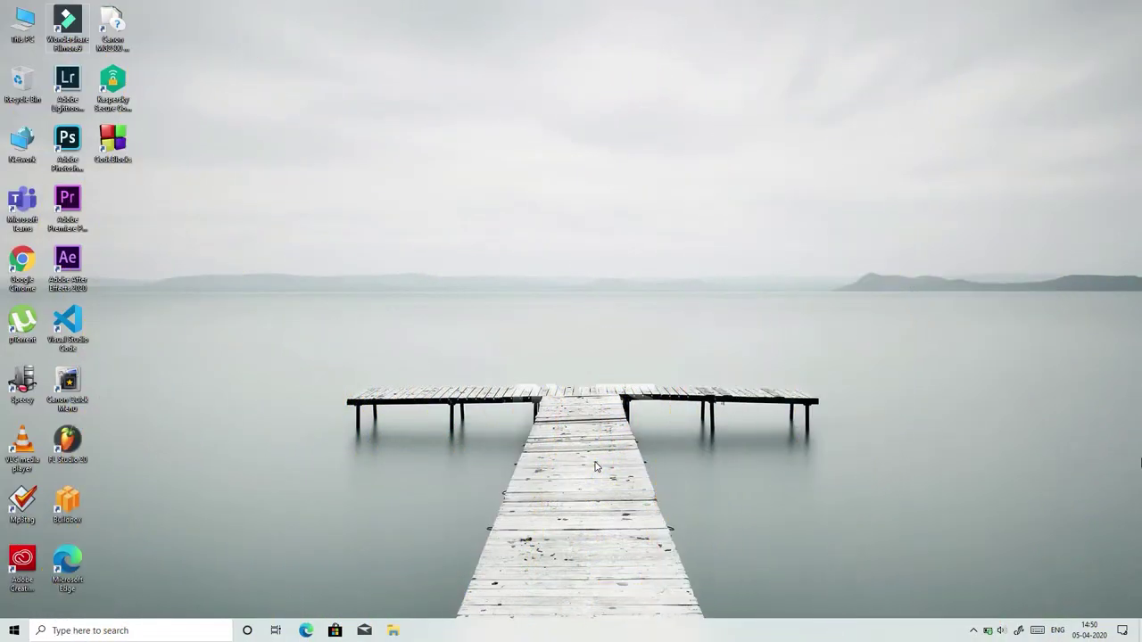
- Check the editable quick actions in the action center and use Screen snip to capture a rectangular area around the pier
click(1123, 630)
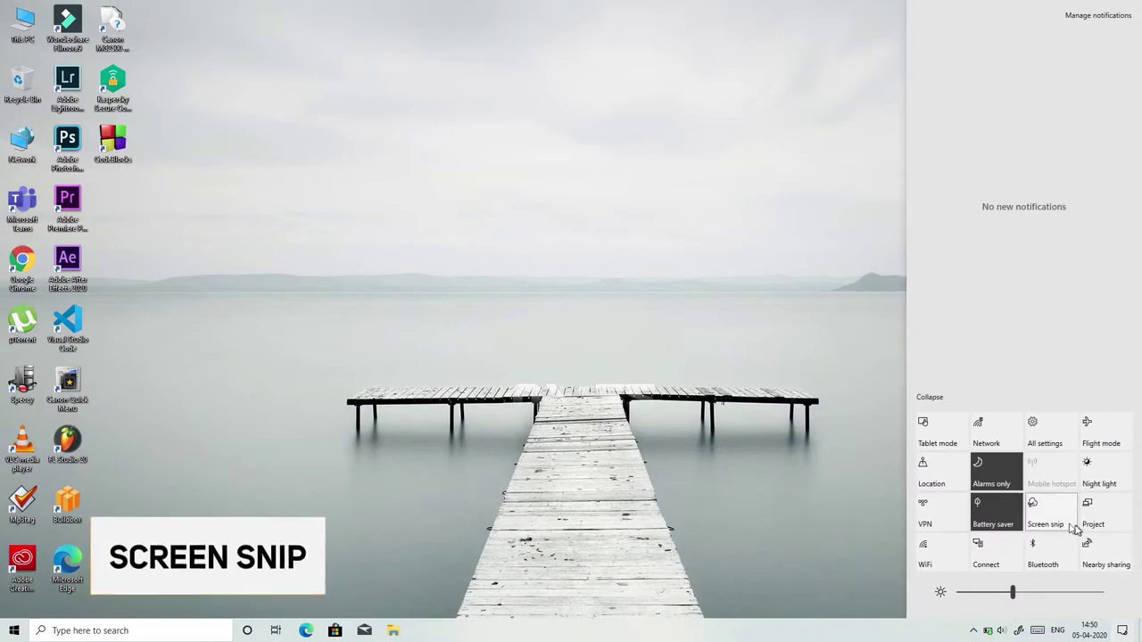
click(1000, 302)
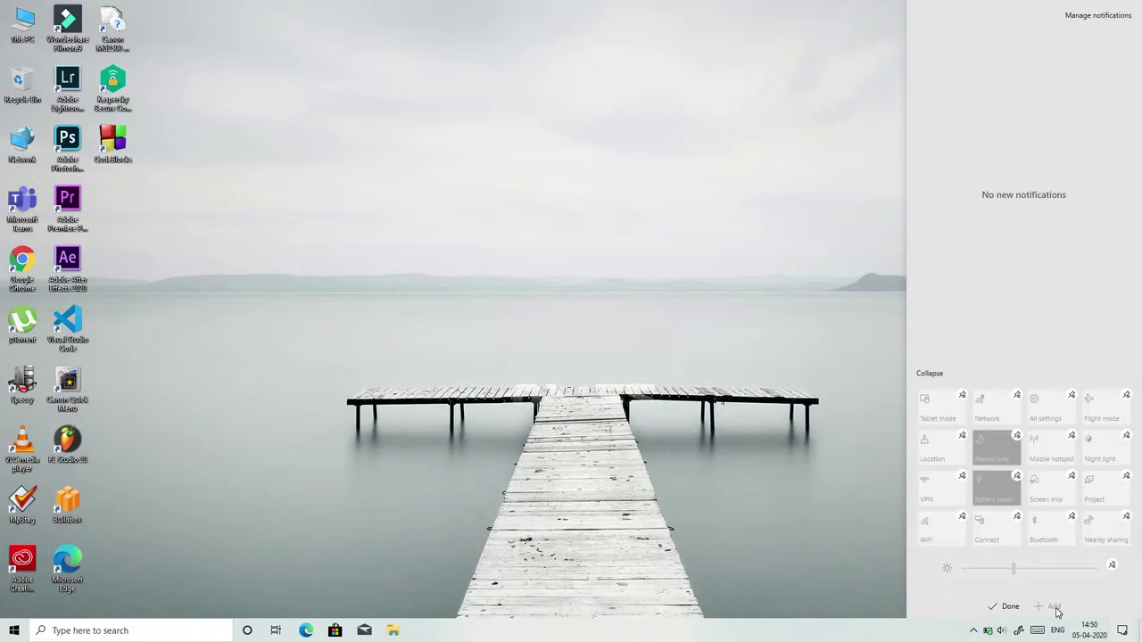
click(1010, 607)
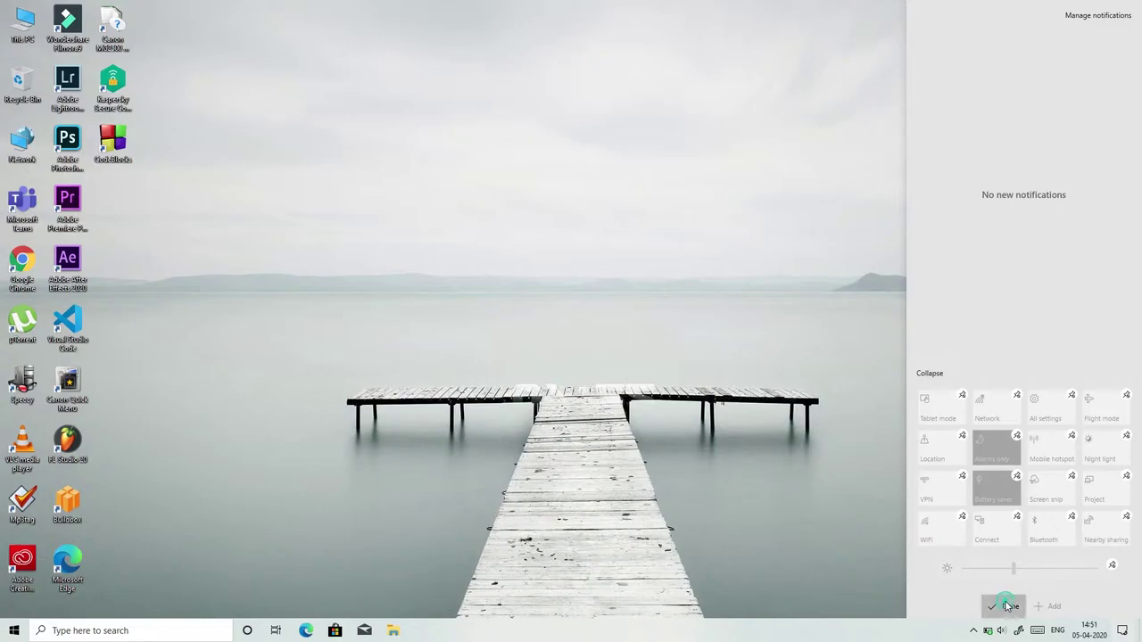
click(1057, 515)
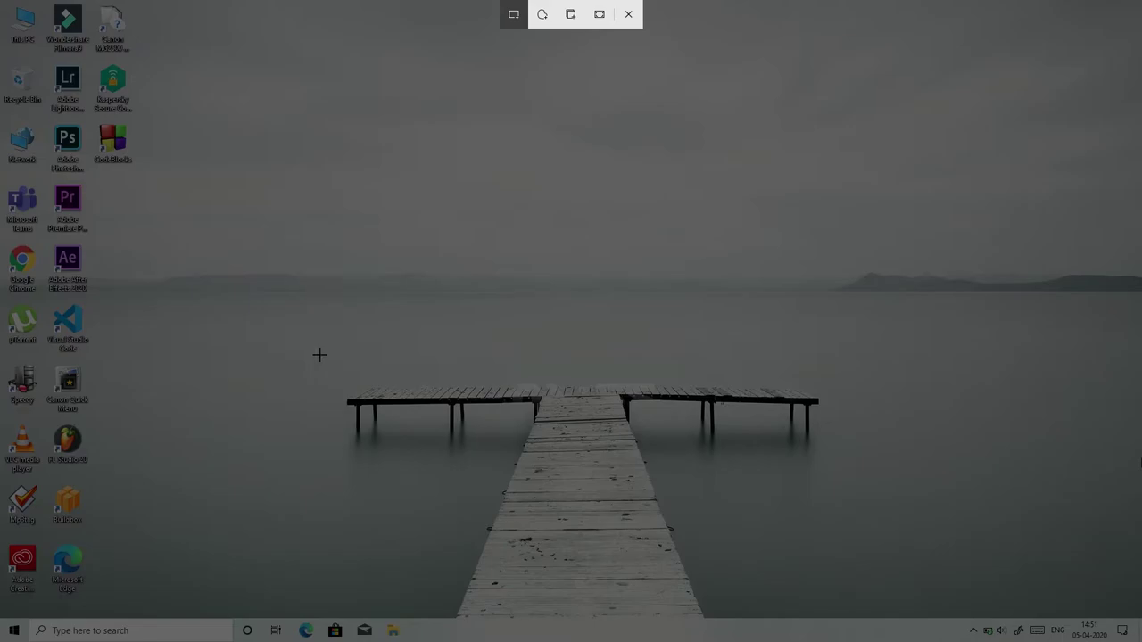
mouse_move(313, 327)
mouse_down()
mouse_move(395, 492)
mouse_move(797, 502)
mouse_move(855, 518)
mouse_up()
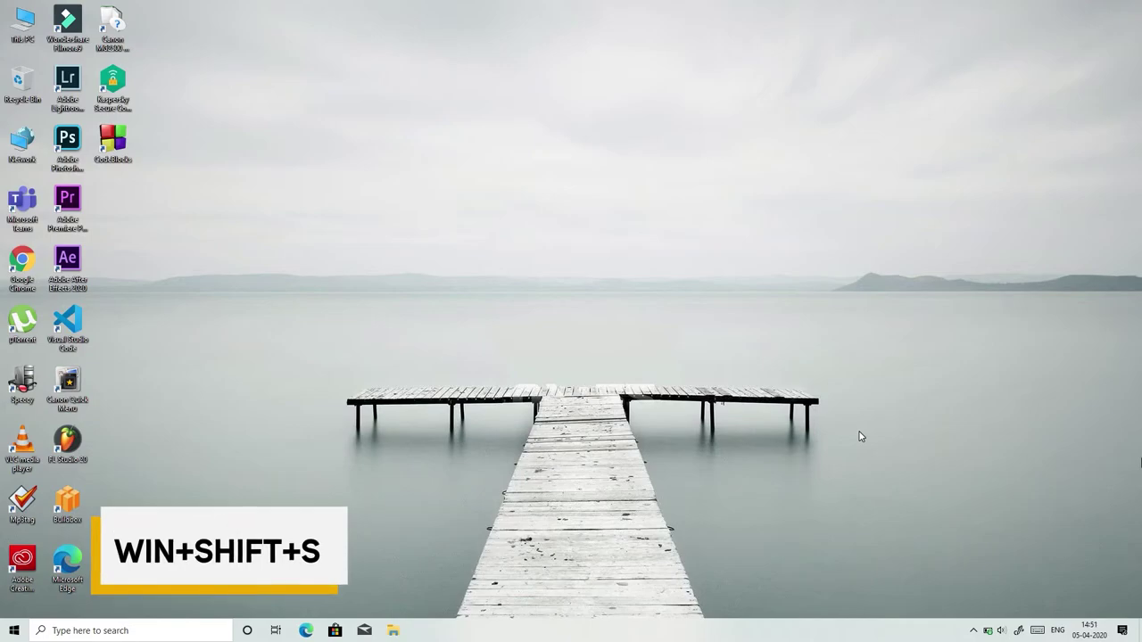
- Bring up the screen snipping overlay directly from the desktop and dismiss it without capturing anything
key(super+shift+s)
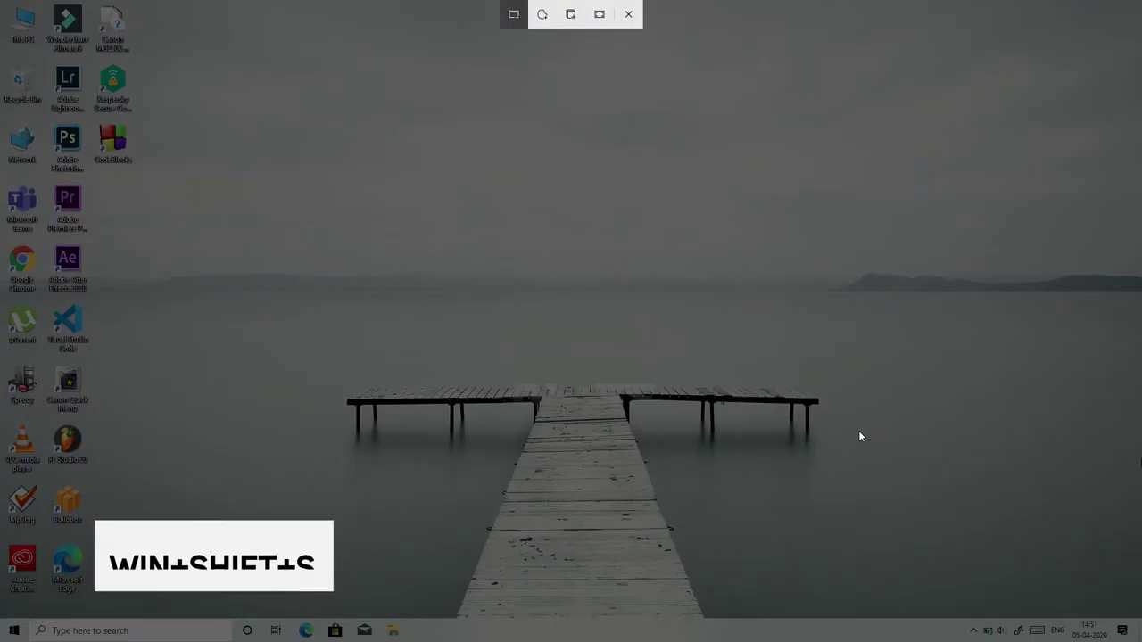
click(628, 14)
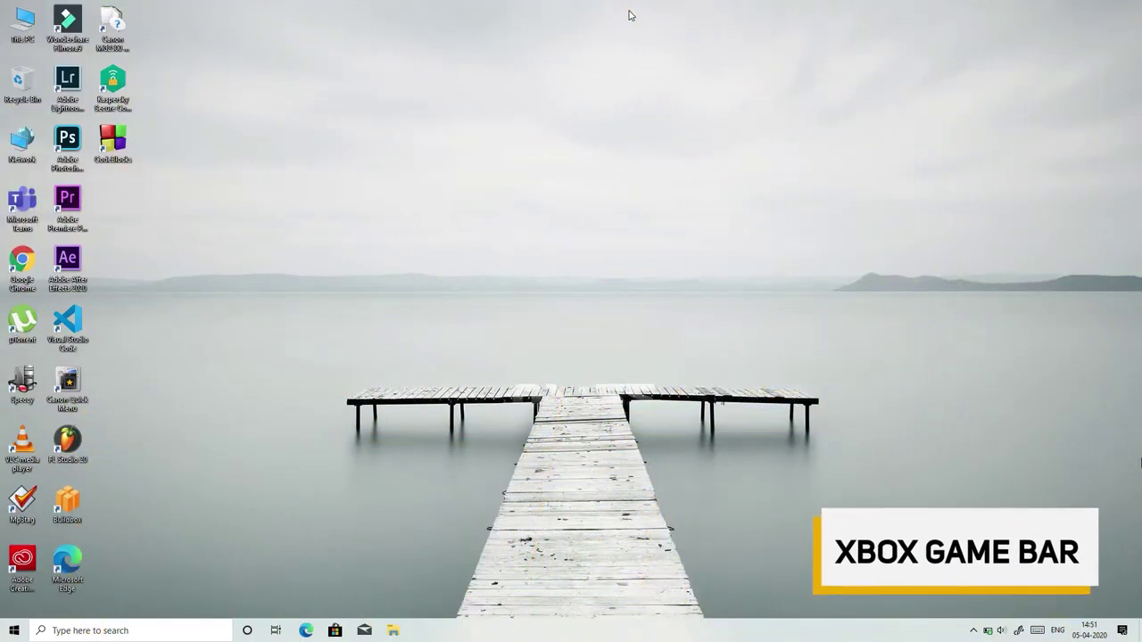
- Open Xbox Game Bar, take a screenshot with its Capture widget, and close the widget and the overlay
click(134, 631)
text(x)
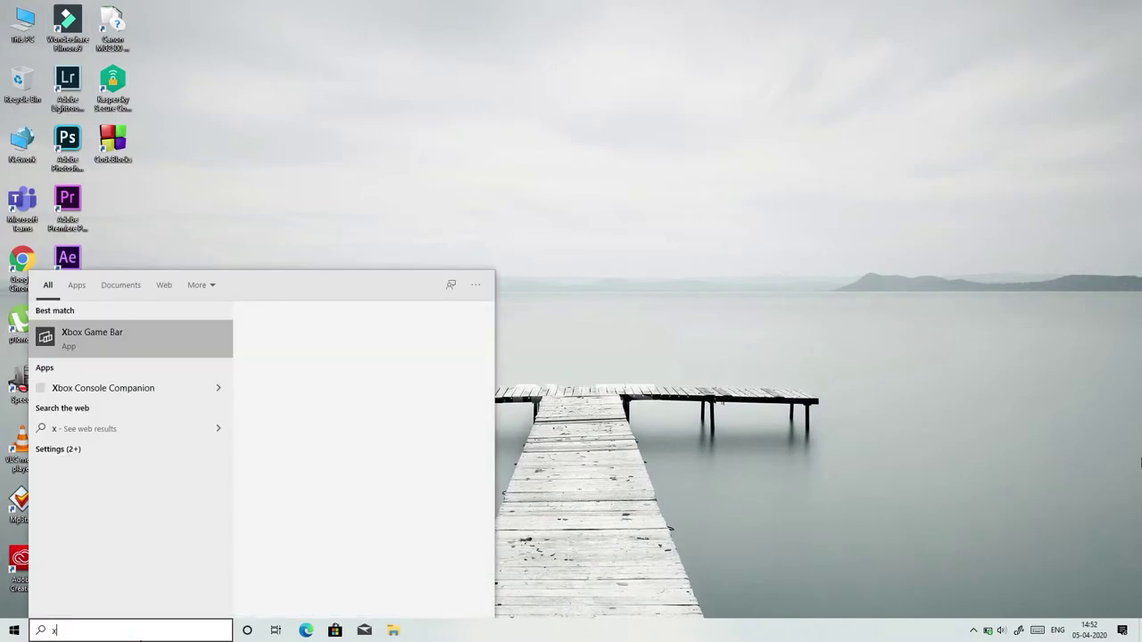
text(box)
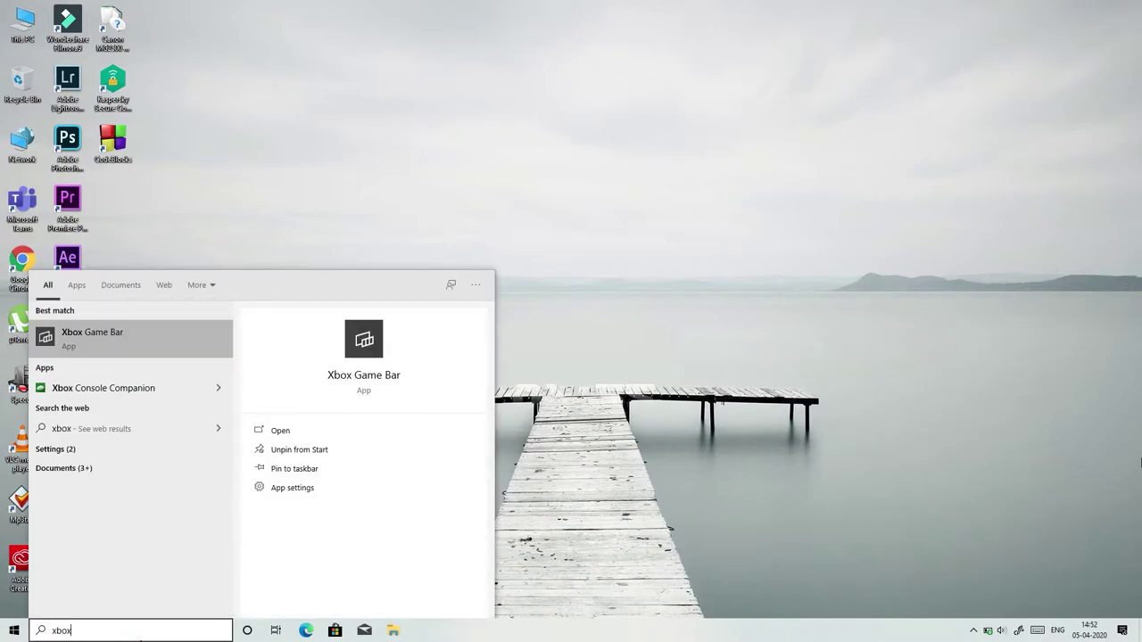
click(134, 342)
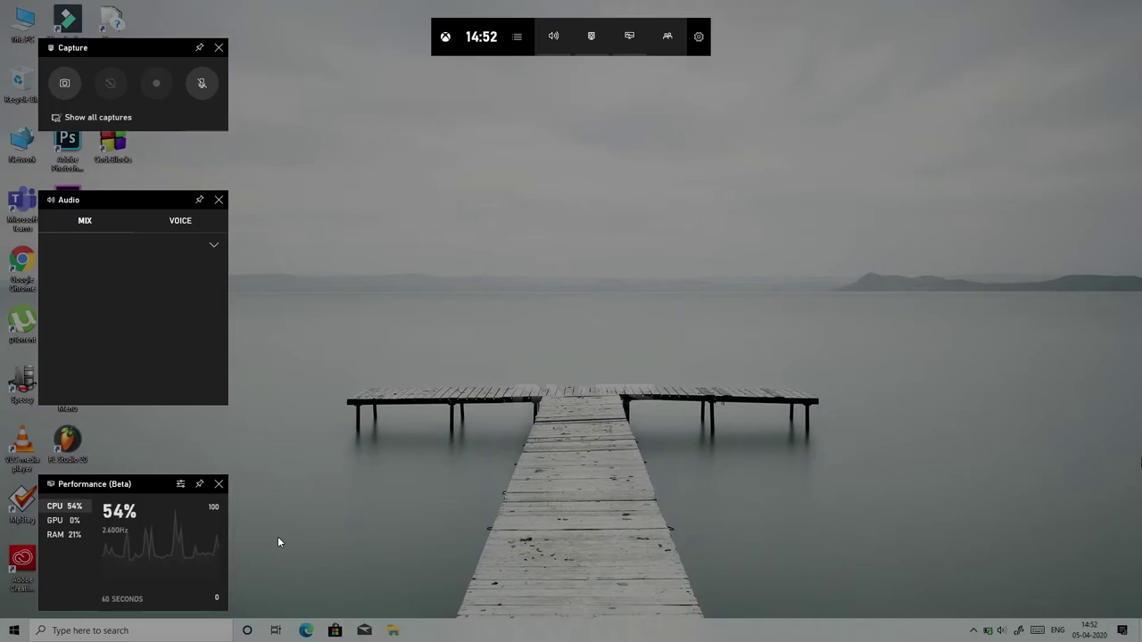
click(63, 87)
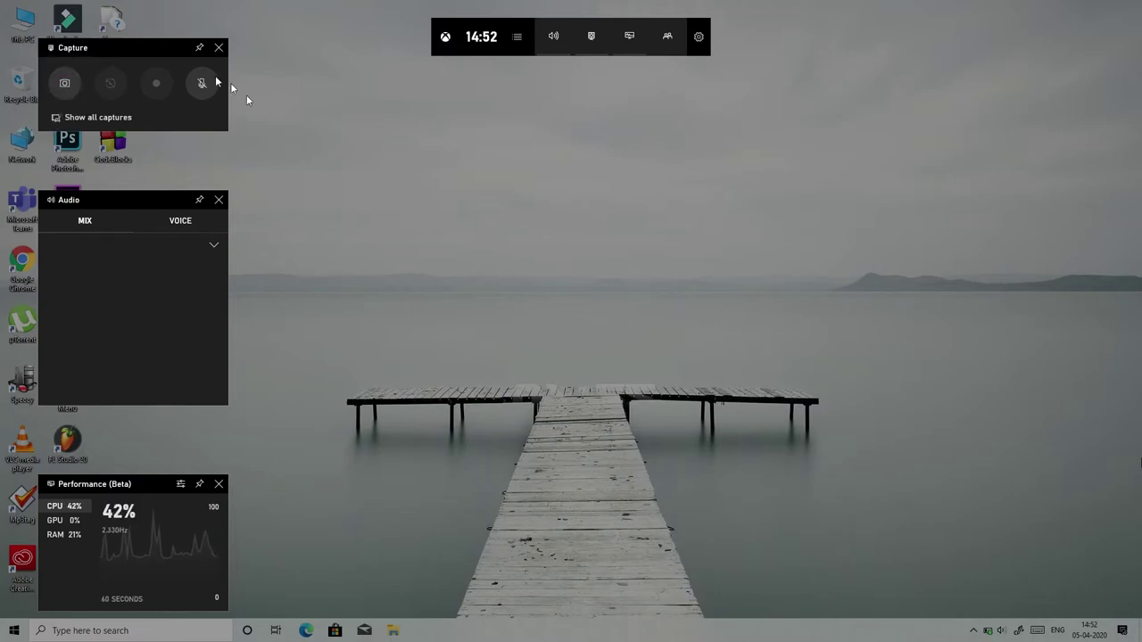
click(61, 93)
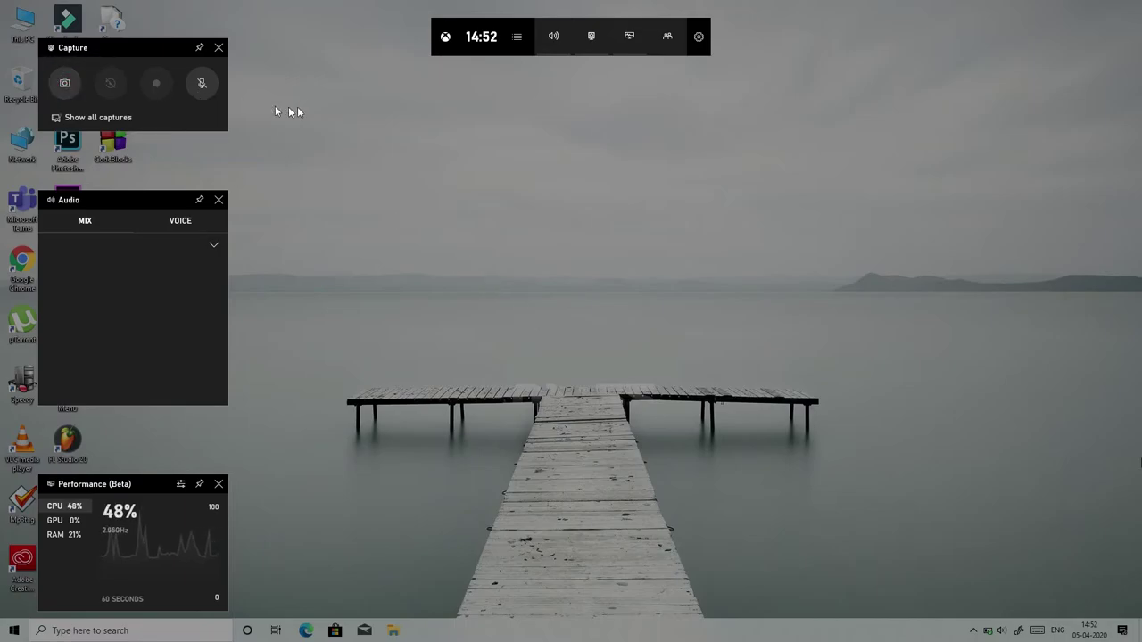
click(220, 47)
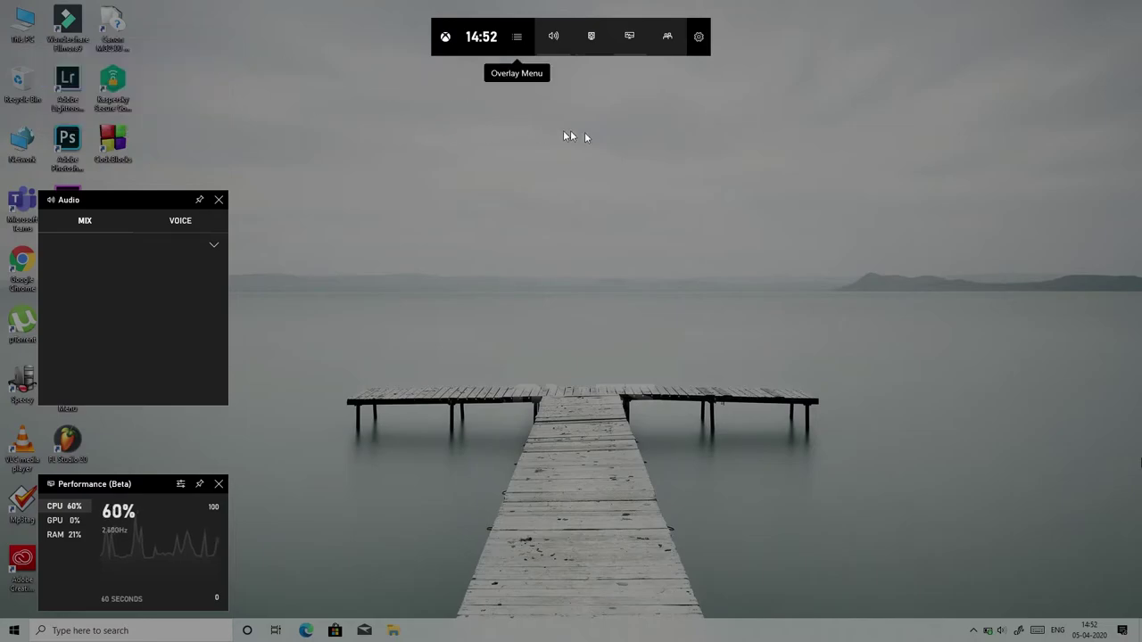
click(583, 283)
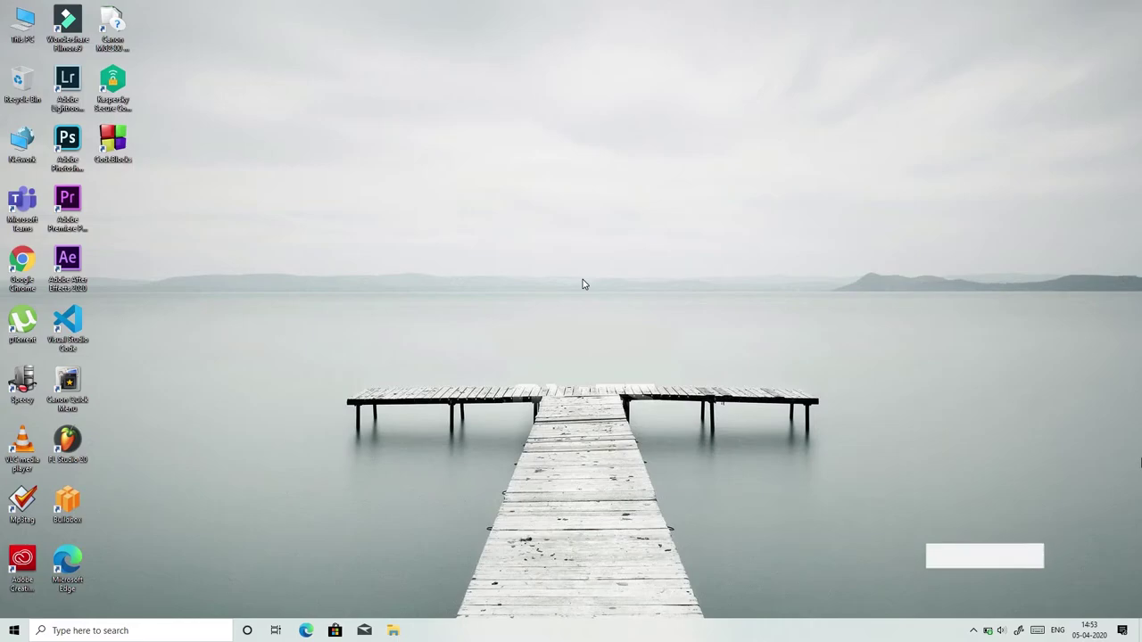
- Bring up the Xbox Game Bar overlay again from the desktop and dismiss it
key(super+g)
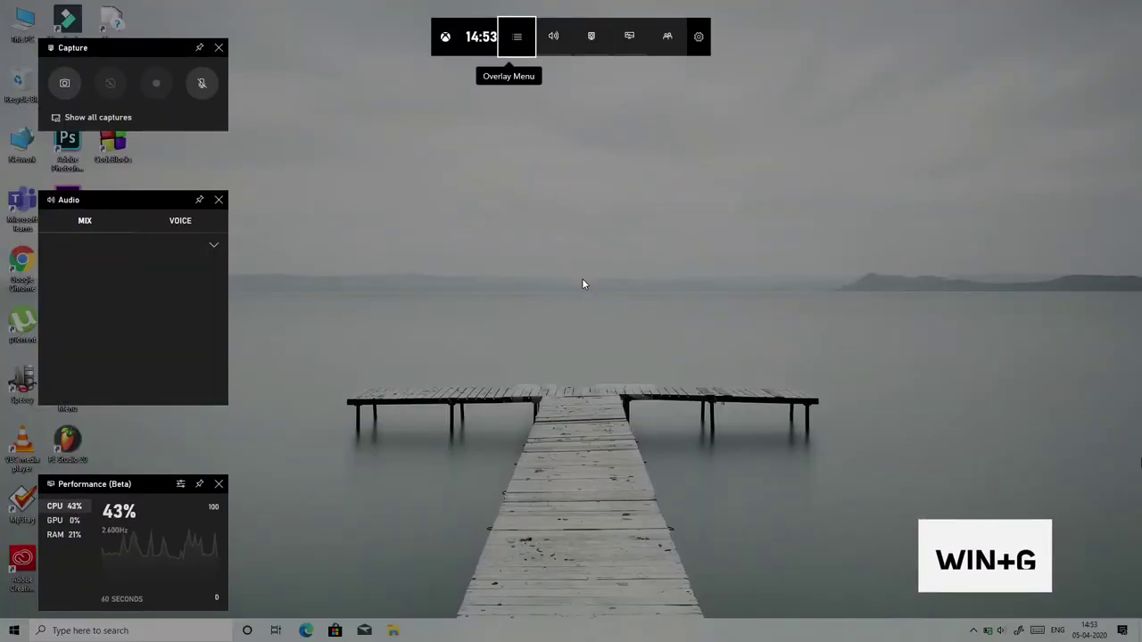
click(583, 282)
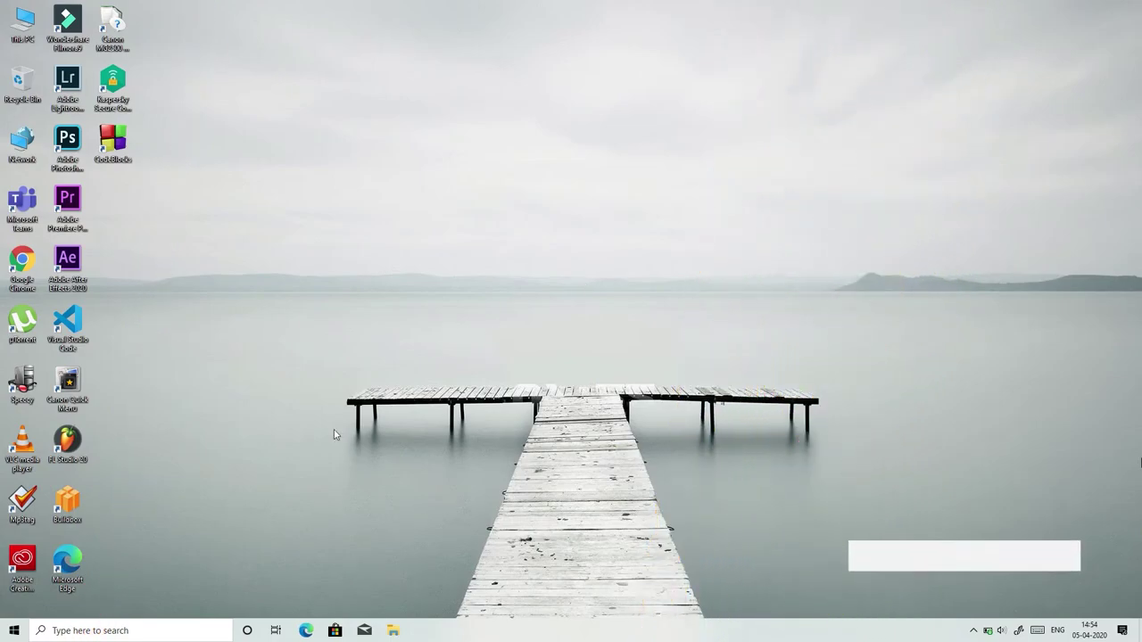
- Find and open the Snipping Tool app
click(108, 632)
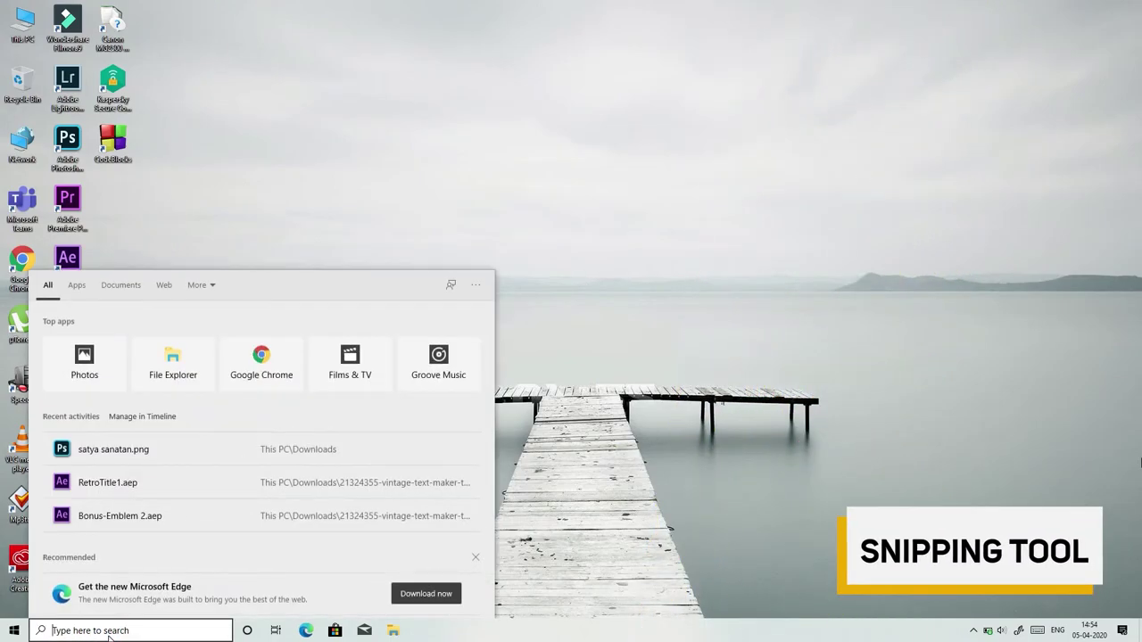
text(snipp)
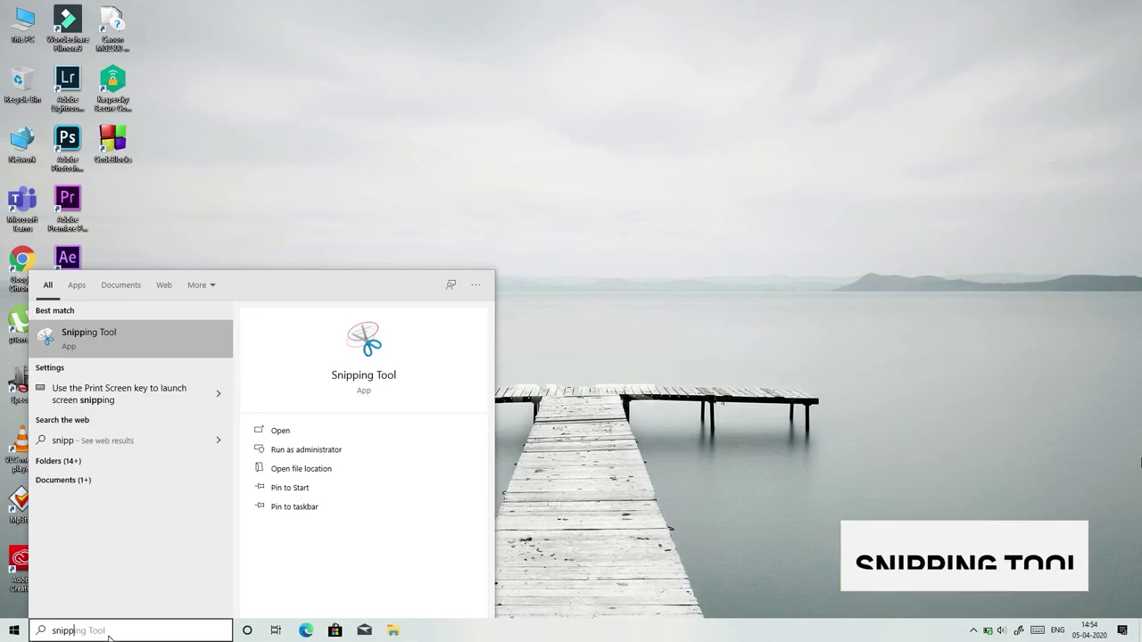
click(104, 343)
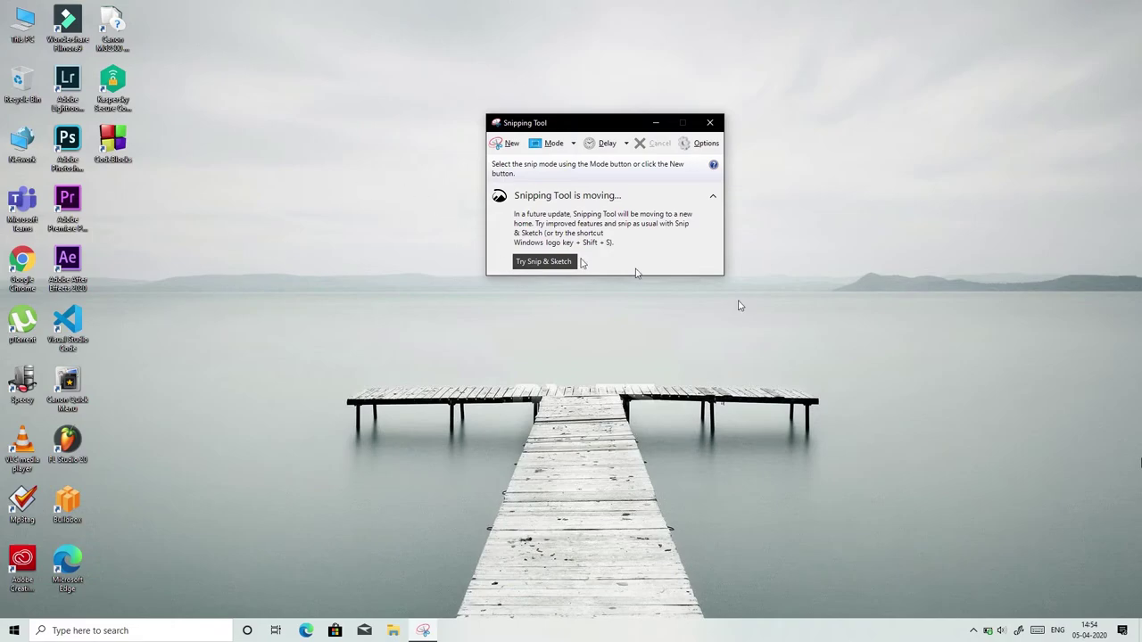
key(ctrl+n)
key(Escape)
click(560, 148)
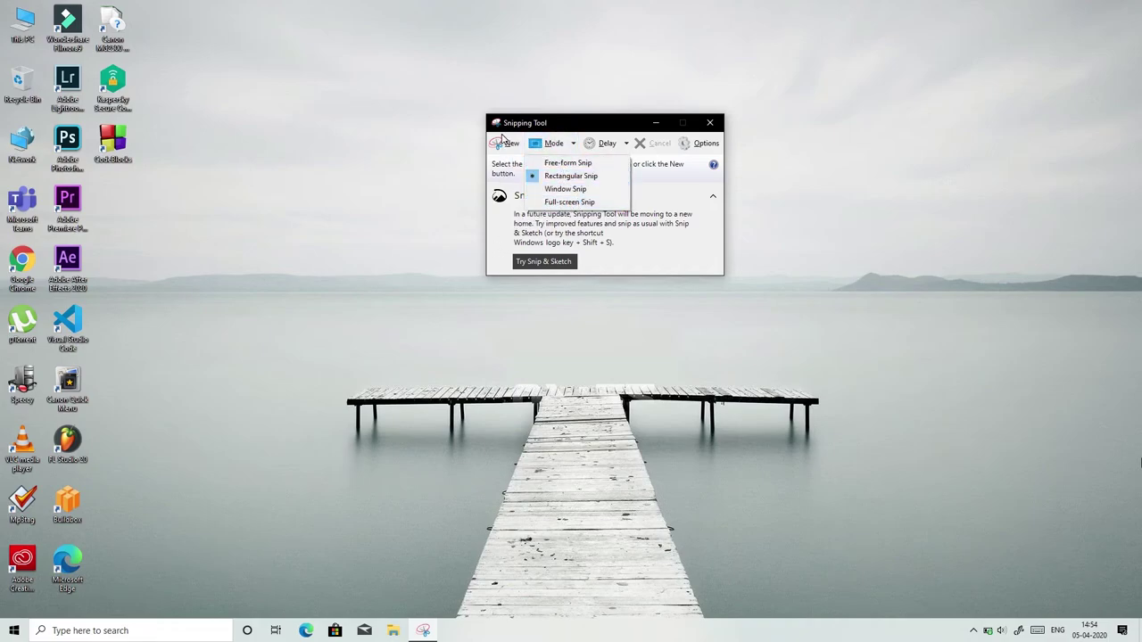
click(608, 136)
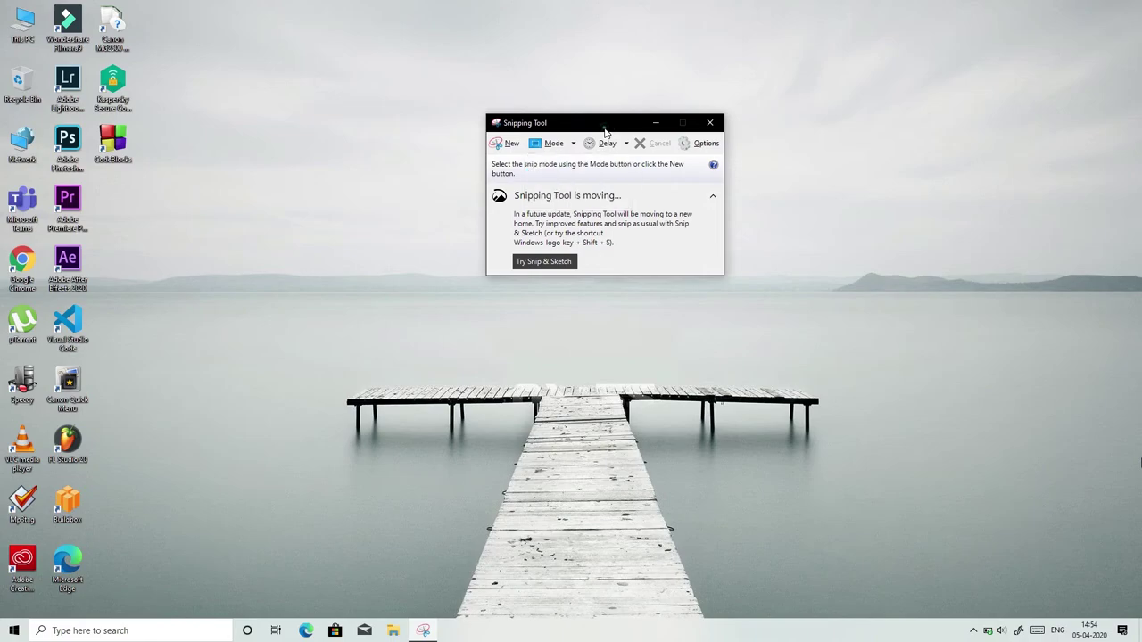
- Capture the wooden pier with a Rectangular Snip and bring up the file commands for the captured image
click(551, 152)
click(566, 176)
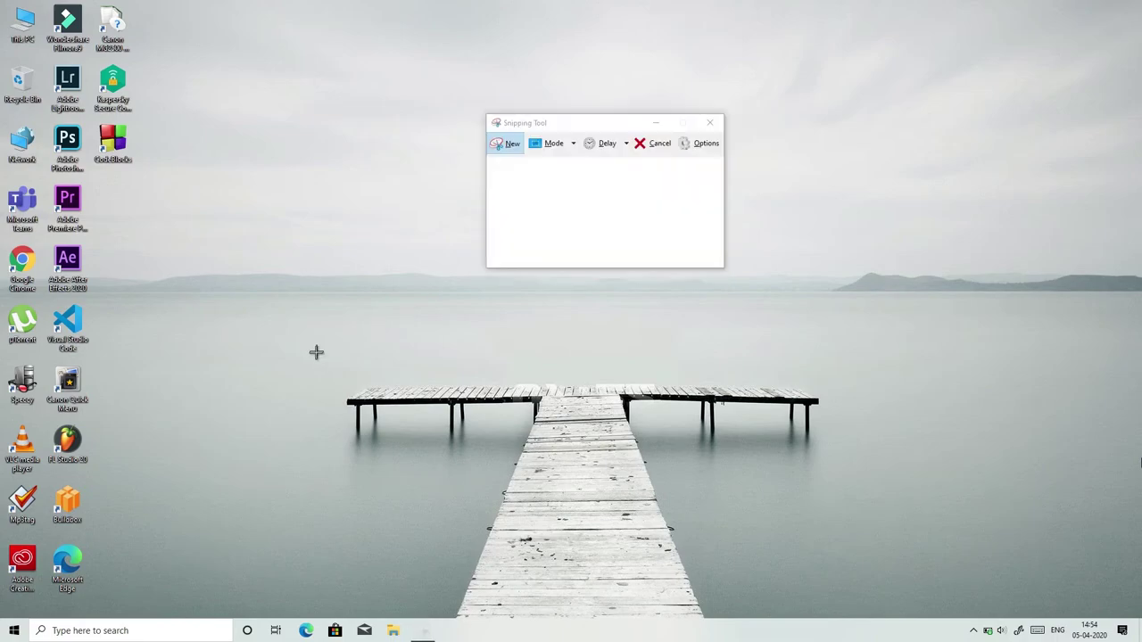
drag(324, 356, 845, 489)
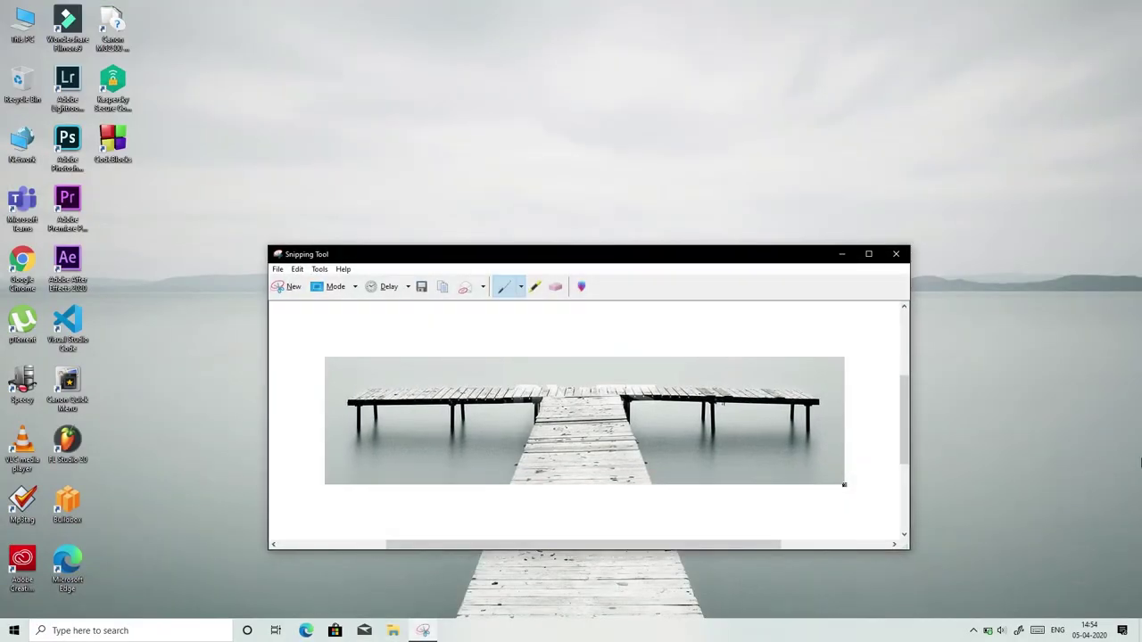
click(277, 269)
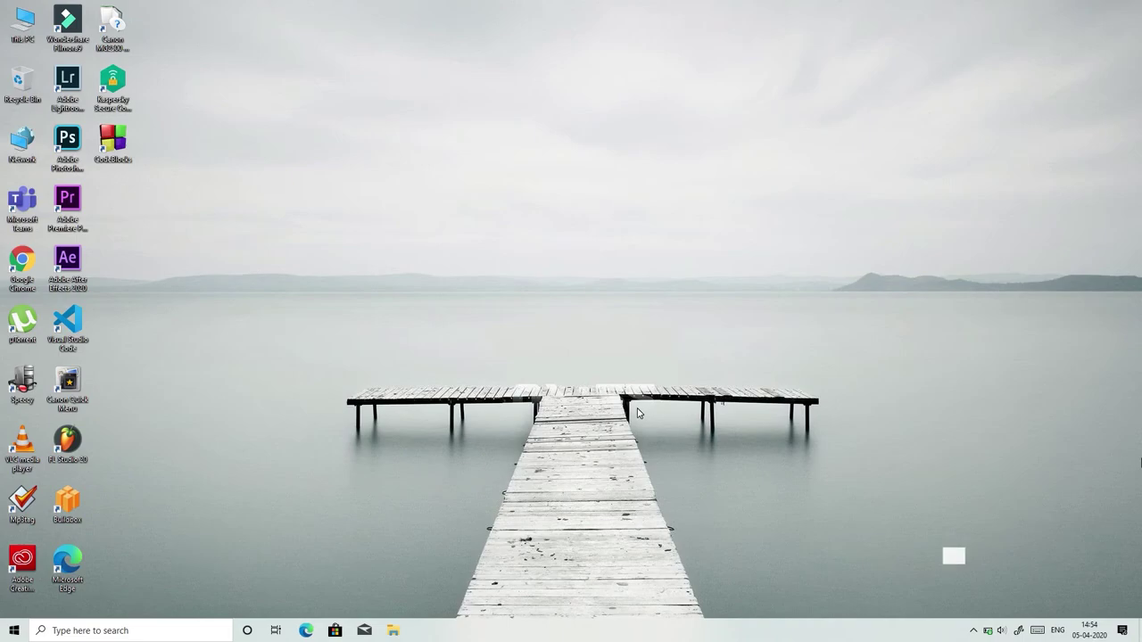
- Capture the entire desktop directly to an image file with the Windows full-screen screenshot function
key(super+Print)
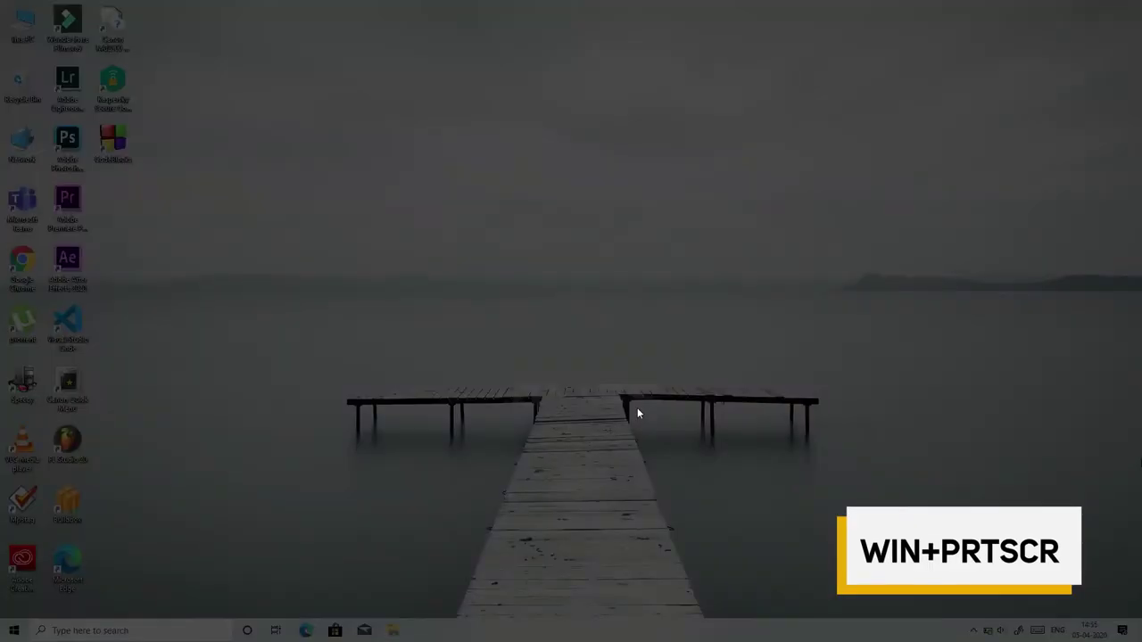